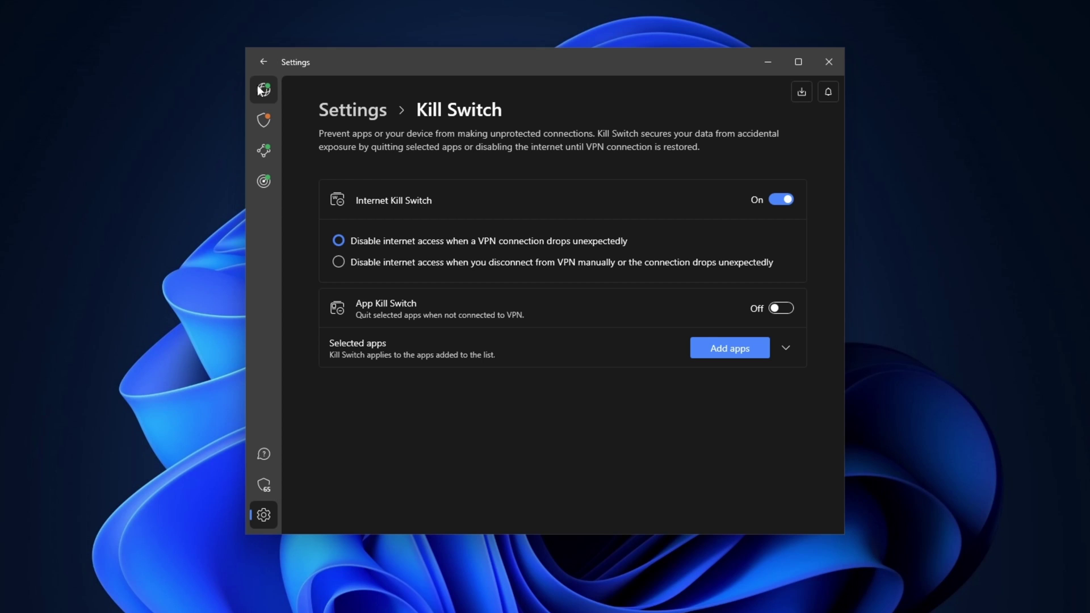
Step: Go back to the map and server list using the sidebar globe icon
left_click(260, 89)
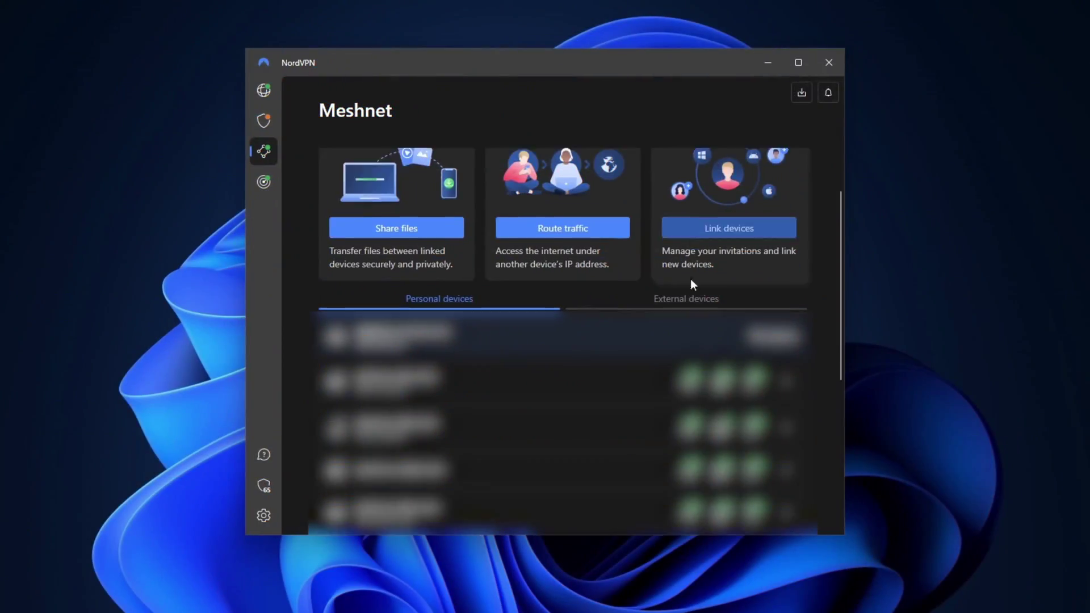
Step: Scroll through the Meshnet page's features and personal device list
scroll(691, 282, "down", 3)
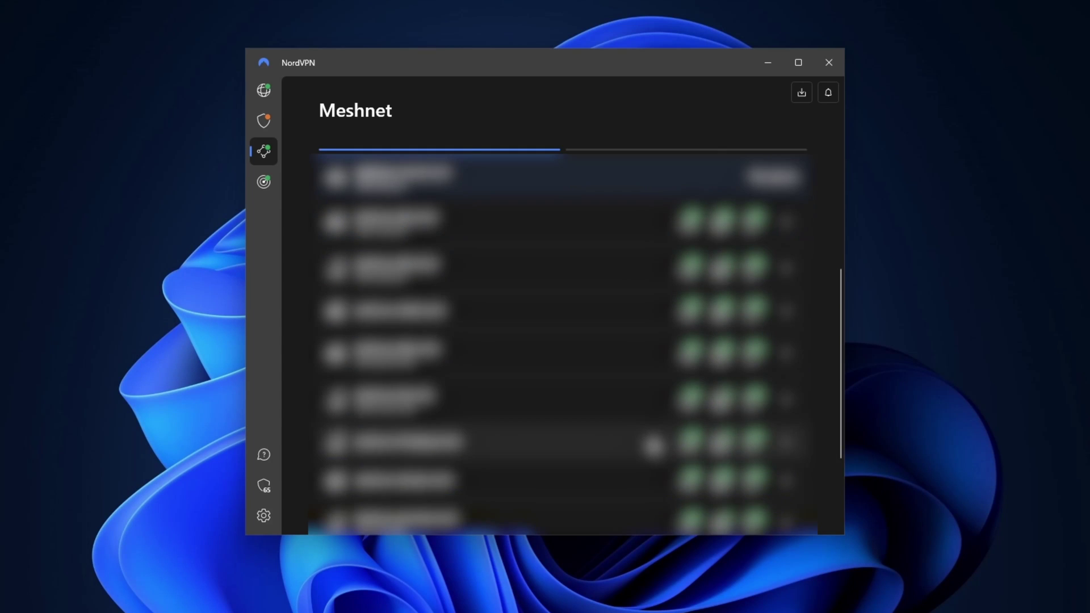
scroll(692, 282, "up", 4)
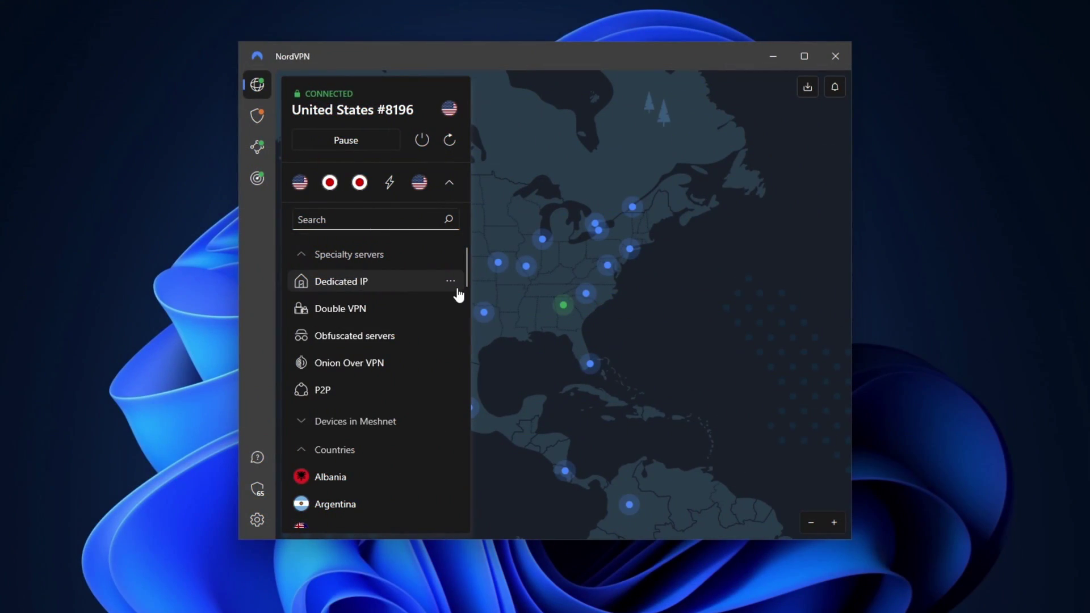
Step: Select Australia from the Dedicated IP country list
left_click(454, 284)
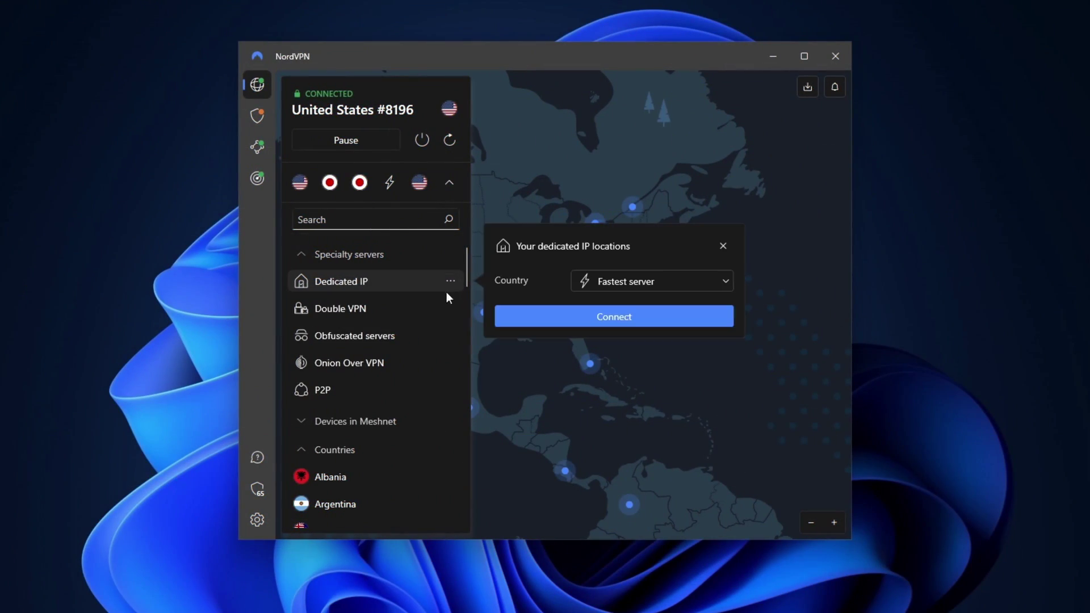
left_click(652, 281)
scroll(674, 389, "down", 3)
scroll(673, 388, "down", 1)
scroll(648, 391, "up", 4)
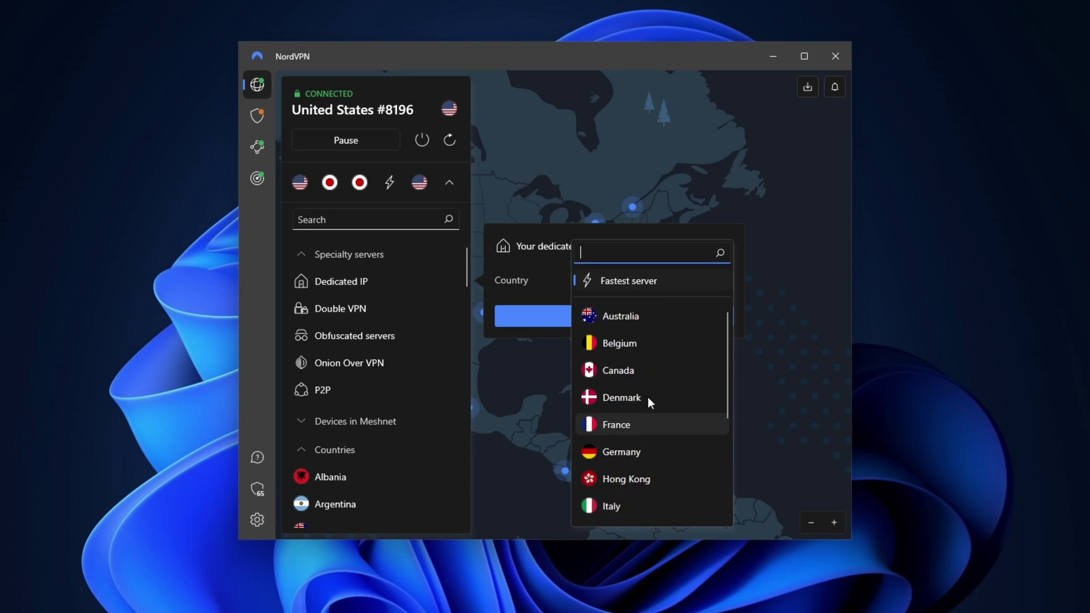
left_click(649, 315)
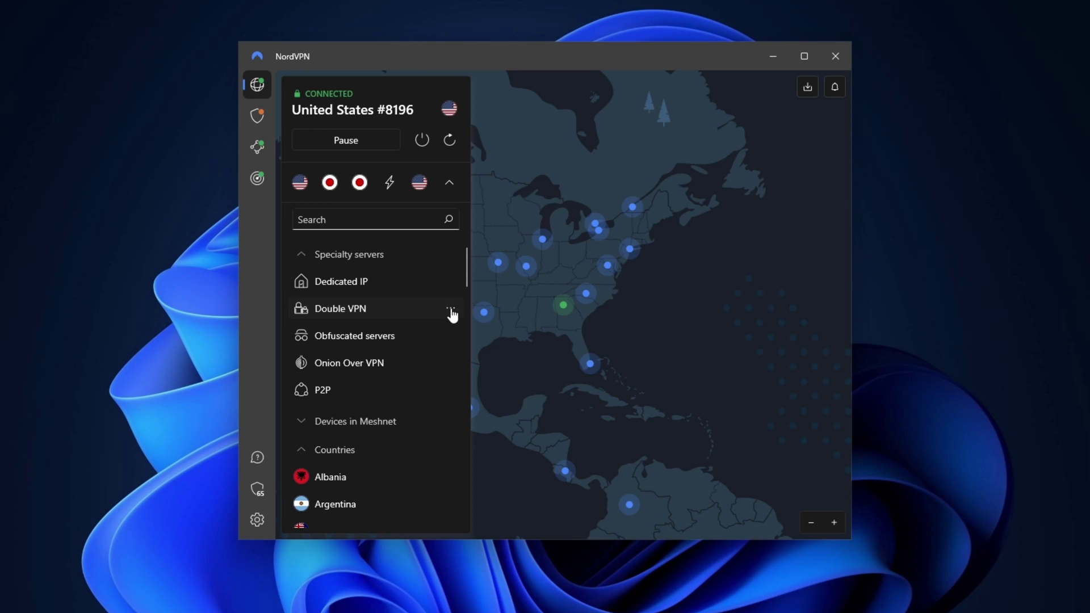
Step: Connect through Double VPN with Canada chosen as the country
left_click(451, 310)
left_click(683, 304)
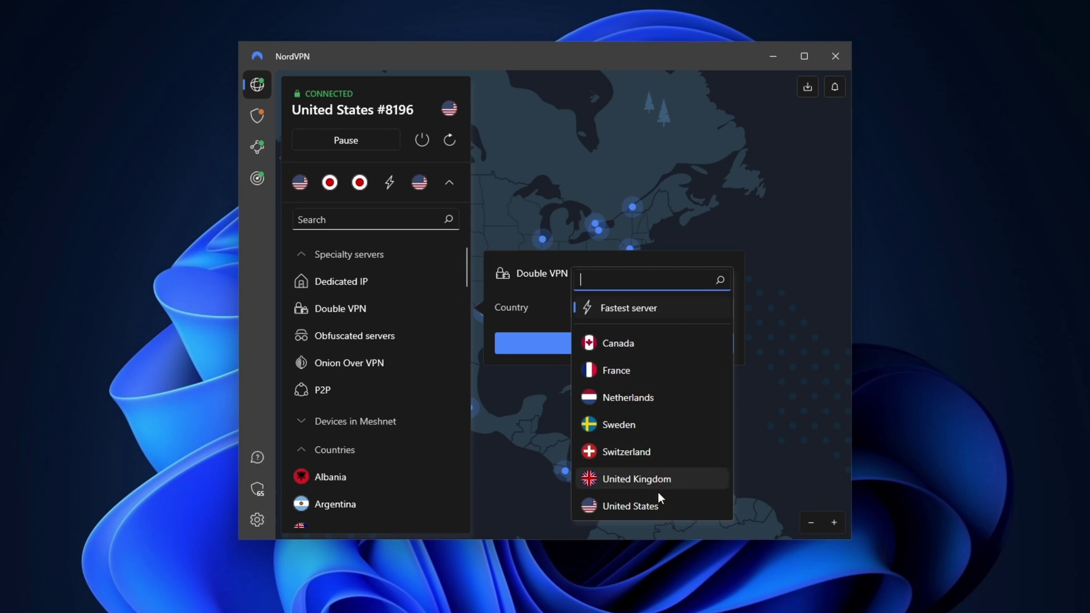
left_click(651, 340)
left_click(599, 350)
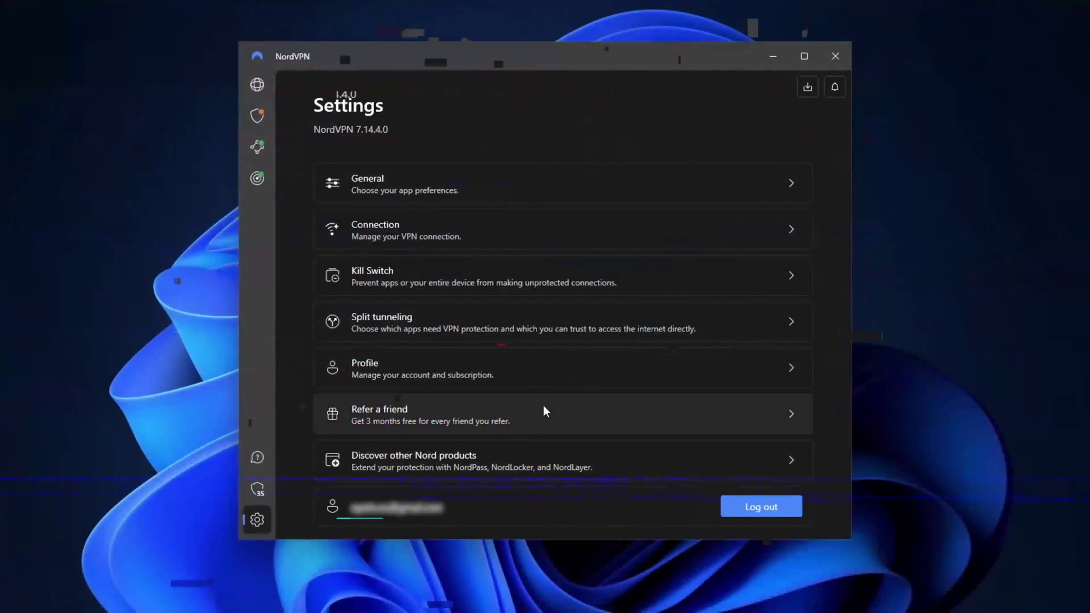
Step: Start adding an app to split tunneling and browse the disk for its executable
left_click(598, 334)
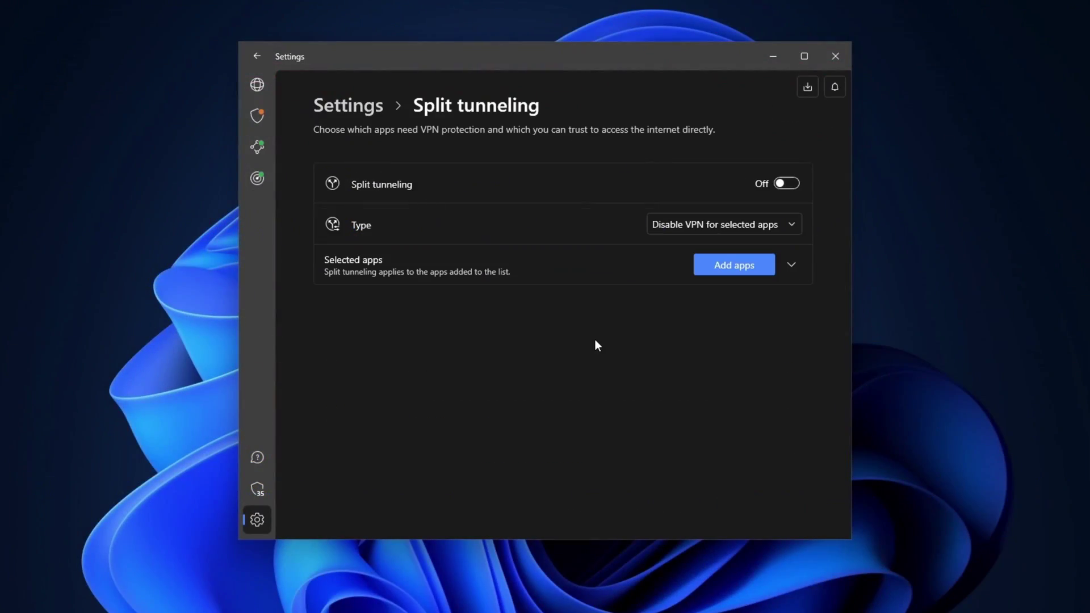
left_click(748, 268)
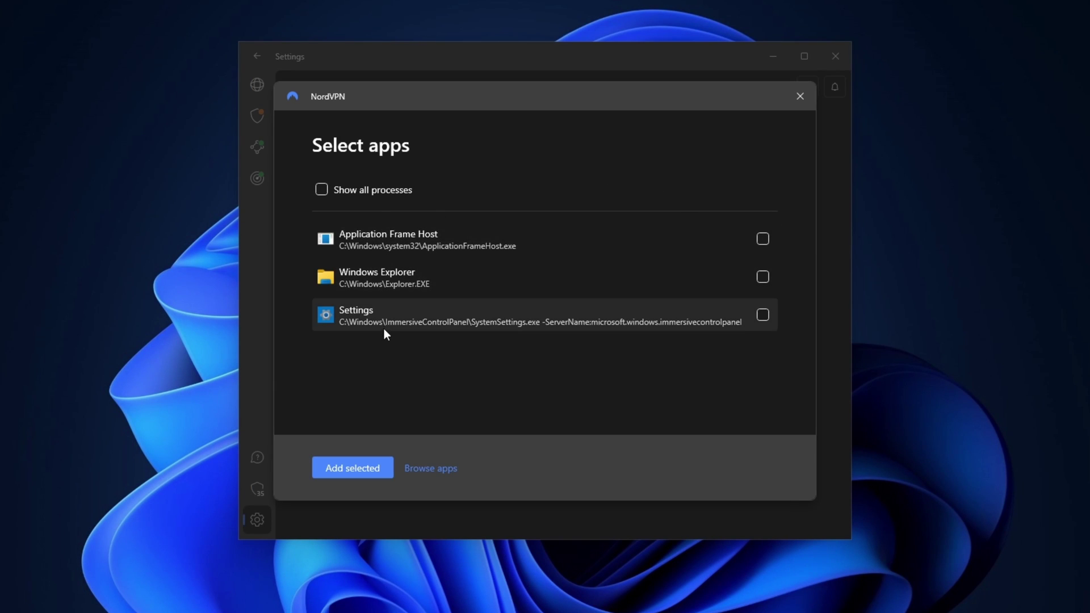
left_click(448, 467)
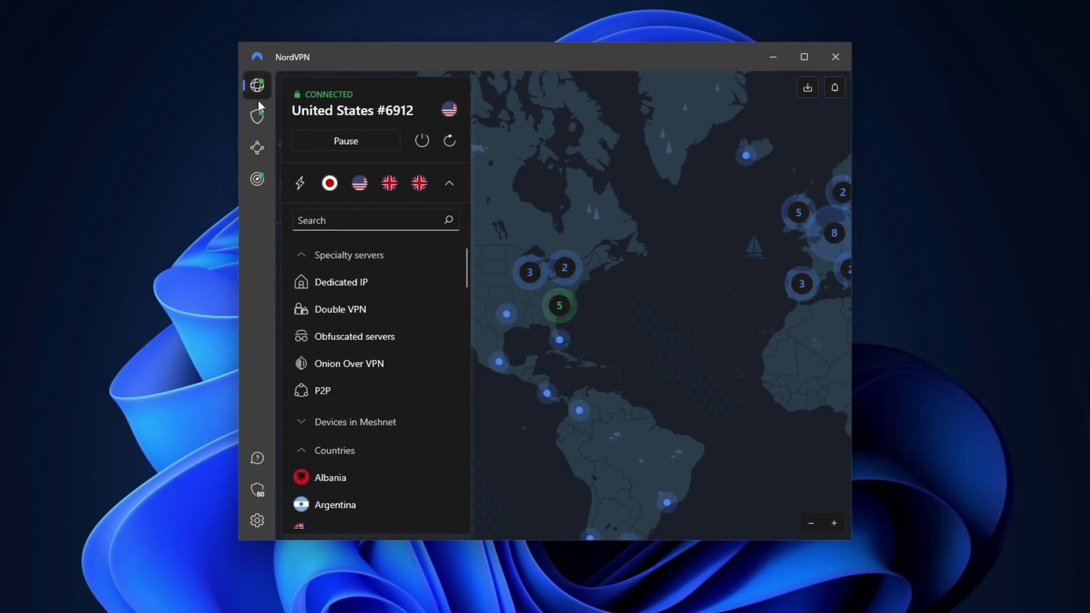
Step: Open Threat Protection from the sidebar shield icon
left_click(253, 123)
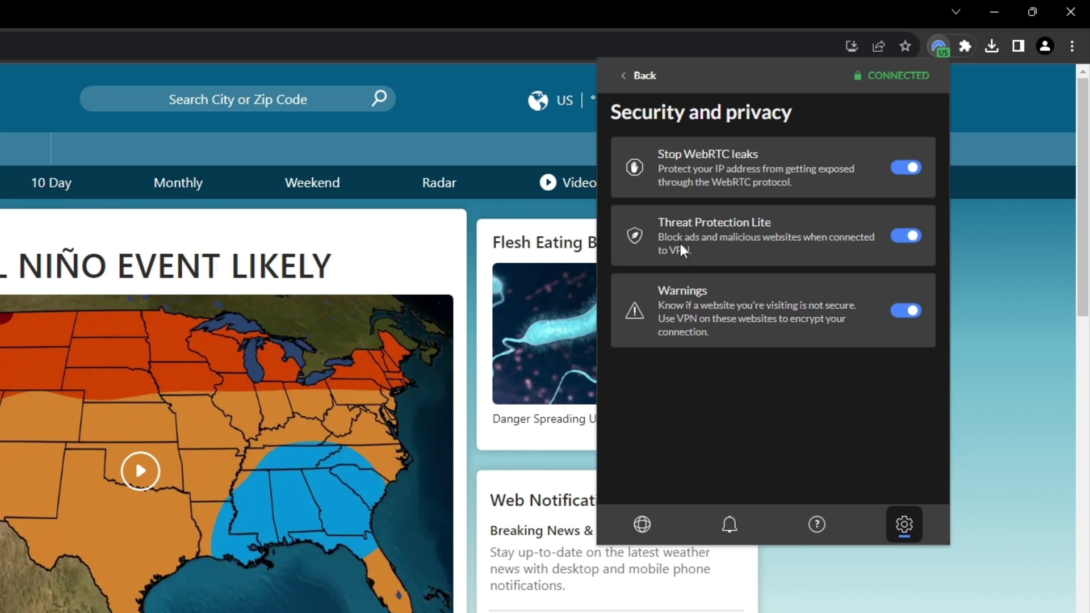
Step: Dismiss the extension's Security and privacy popup with Esc, leaving its toggles on
key("Escape")
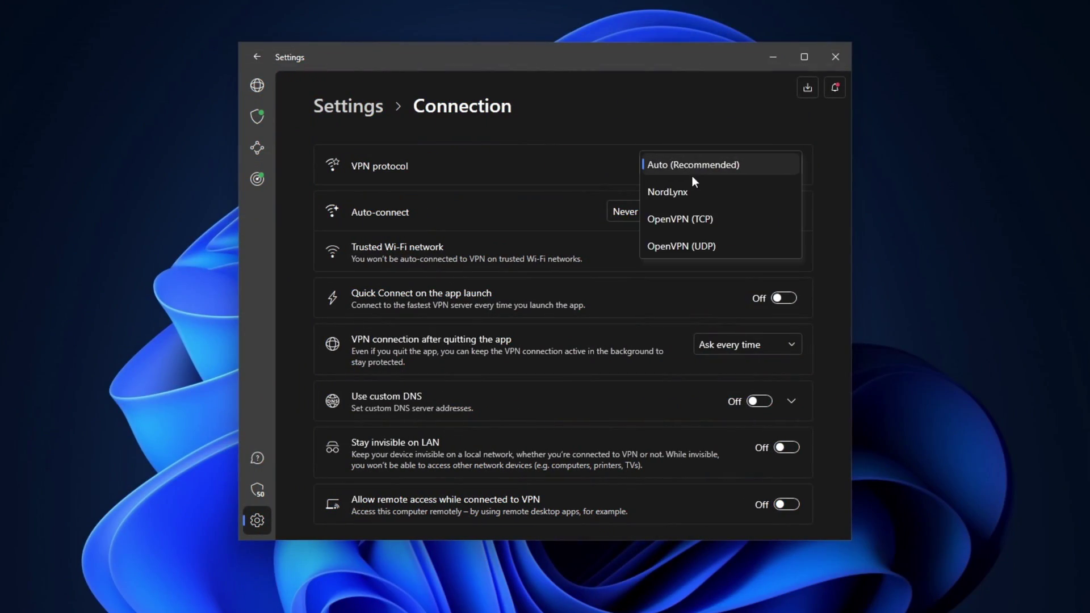
Step: Choose NordLynx as the VPN protocol in Connection settings
left_click(689, 196)
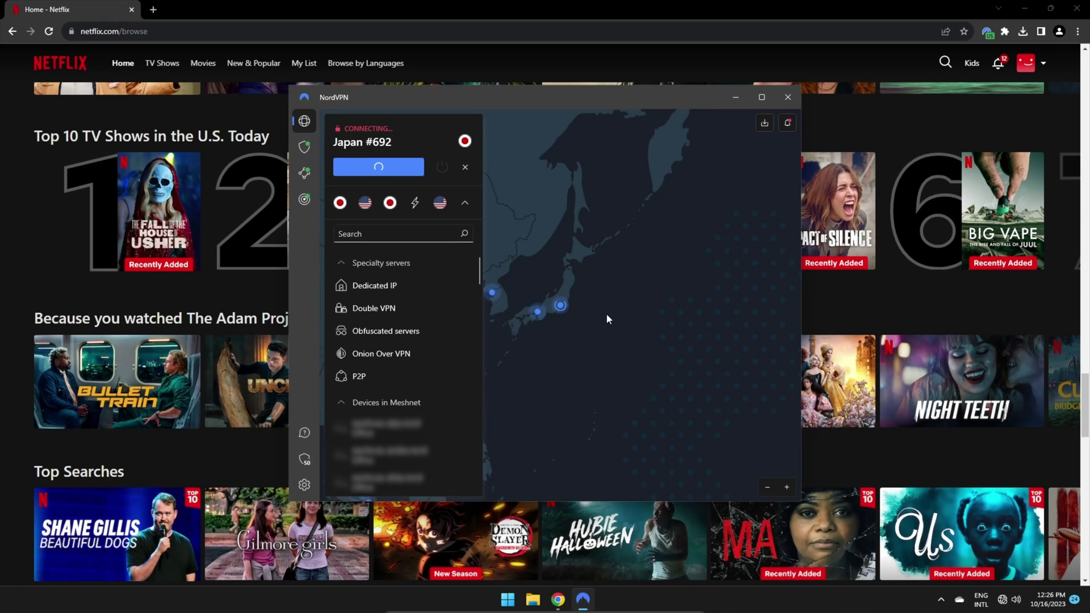
Step: Reload Netflix in Chrome over the Japan #692 connection
left_click(45, 32)
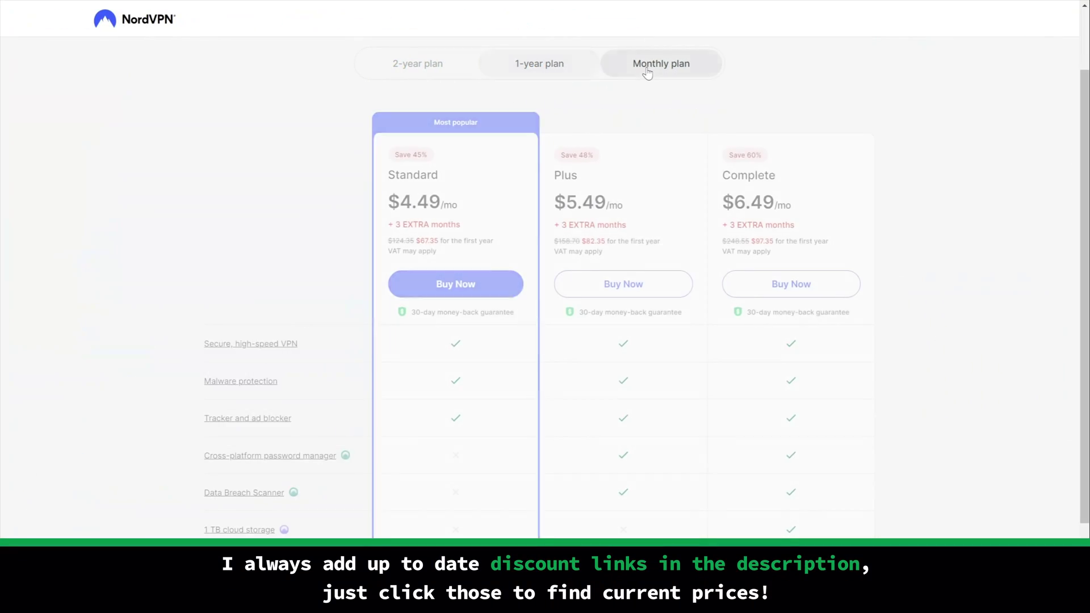
Step: Switch the pricing table from Monthly to the discounted 2-year plan prices
left_click(646, 68)
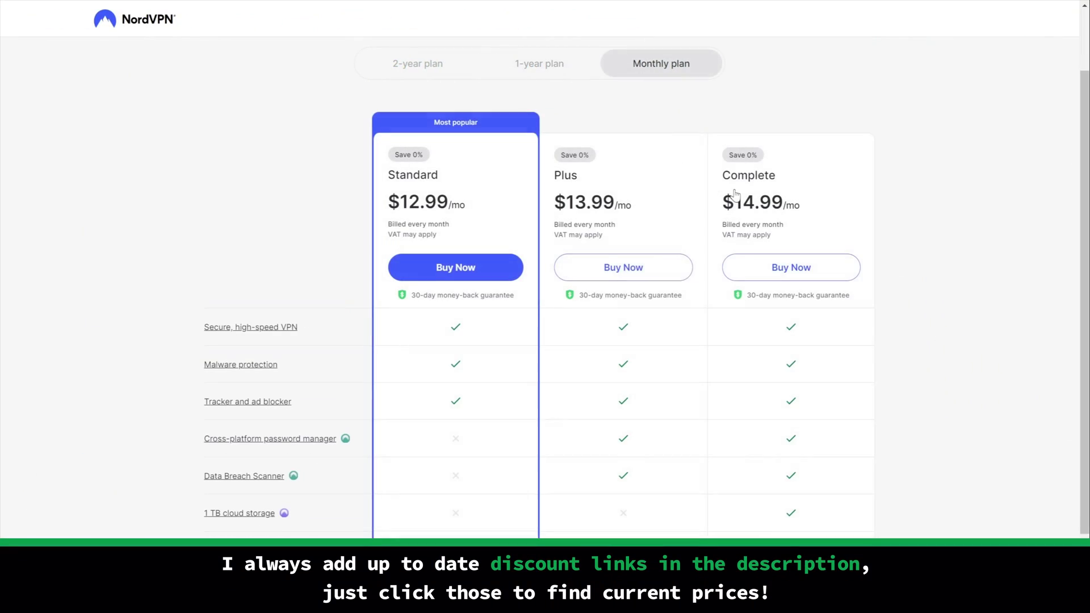
left_click(425, 70)
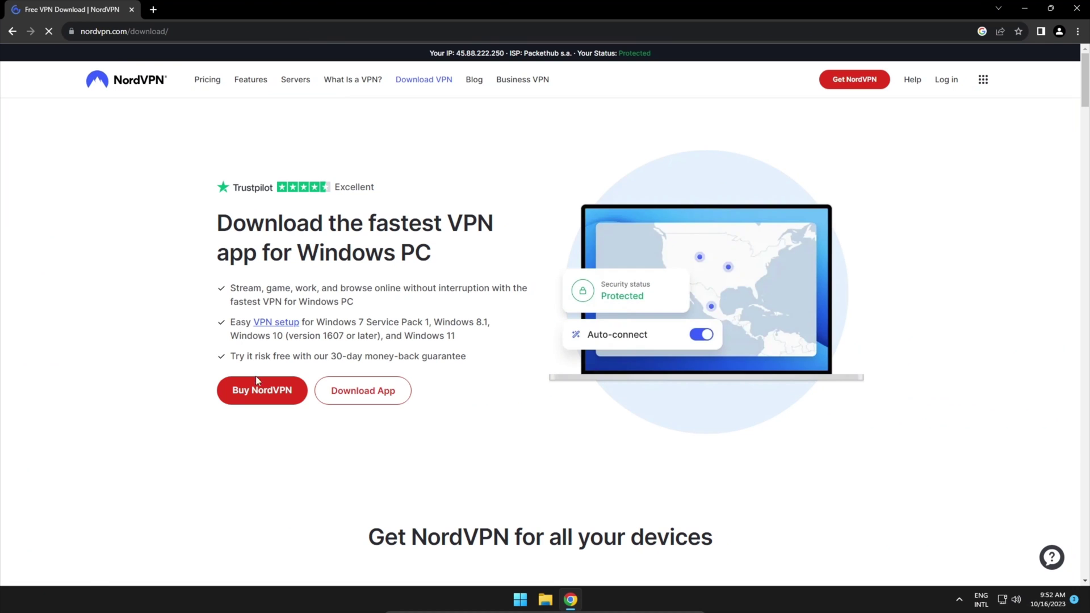
Step: Download the NordVPN Windows app installer from the Windows download page
left_click(393, 405)
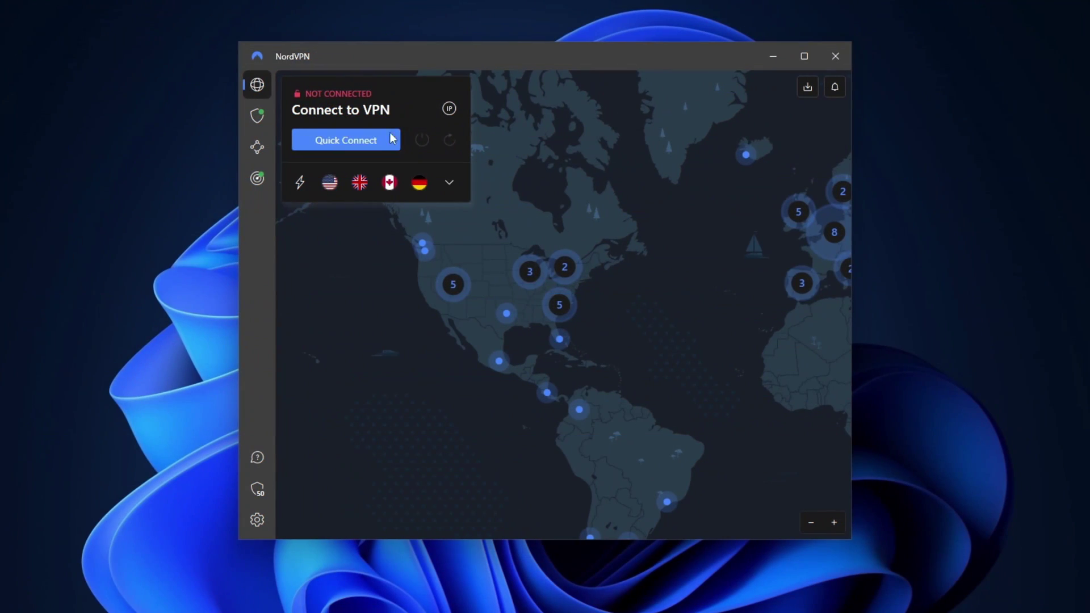
Step: Quick-connect to the recommended United States #9917 server, panning the map around the Americas
left_click(344, 138)
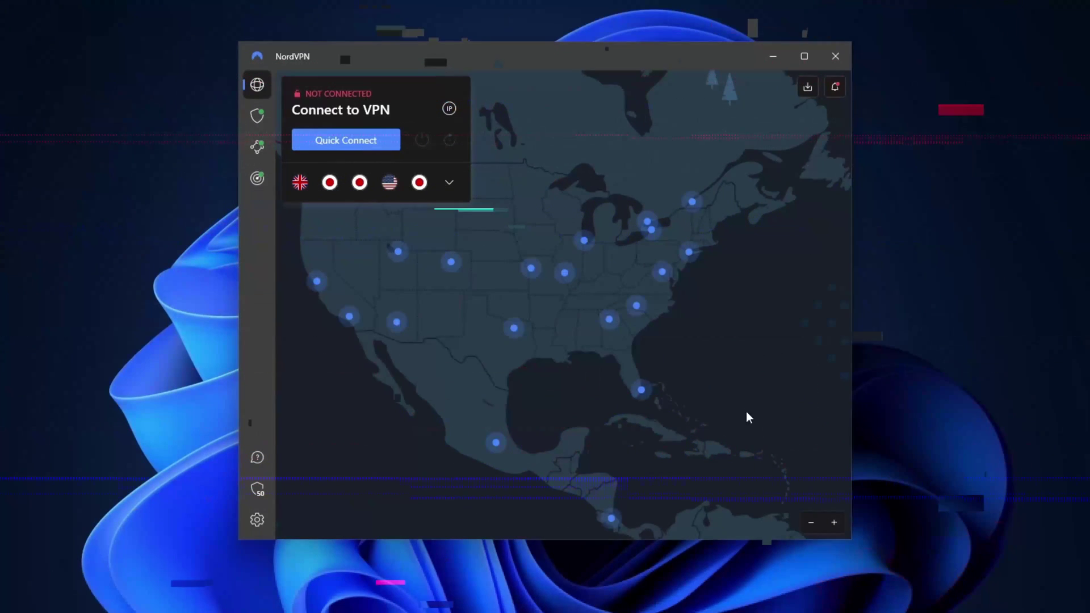
left_click_drag(746, 413, 760, 386)
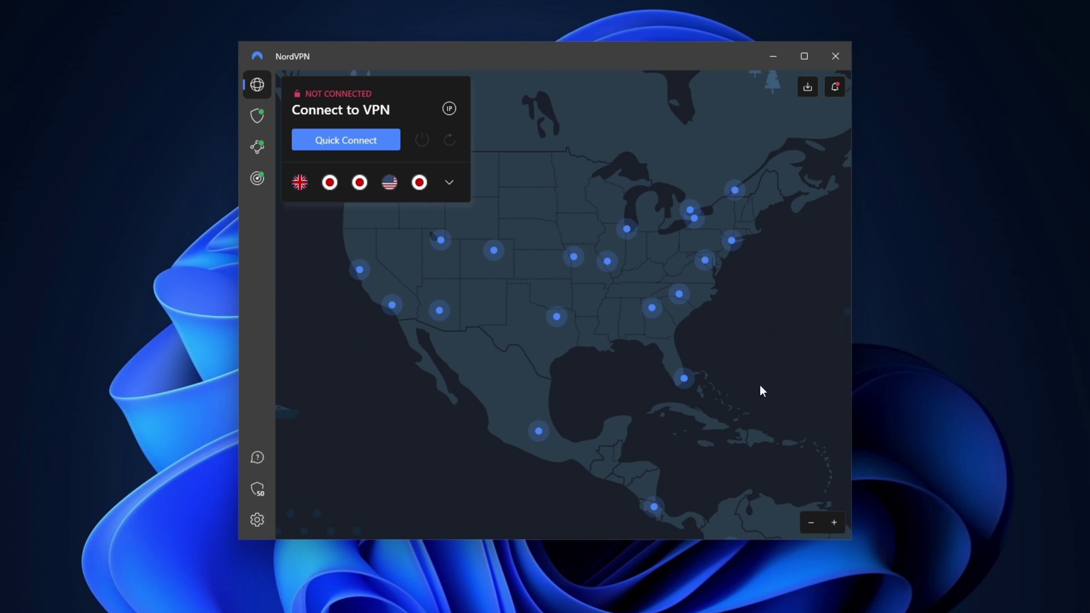
Step: Expand the full country list and scroll down to Lithuania through Portugal
left_click(454, 179)
scroll(385, 281, "down", 6)
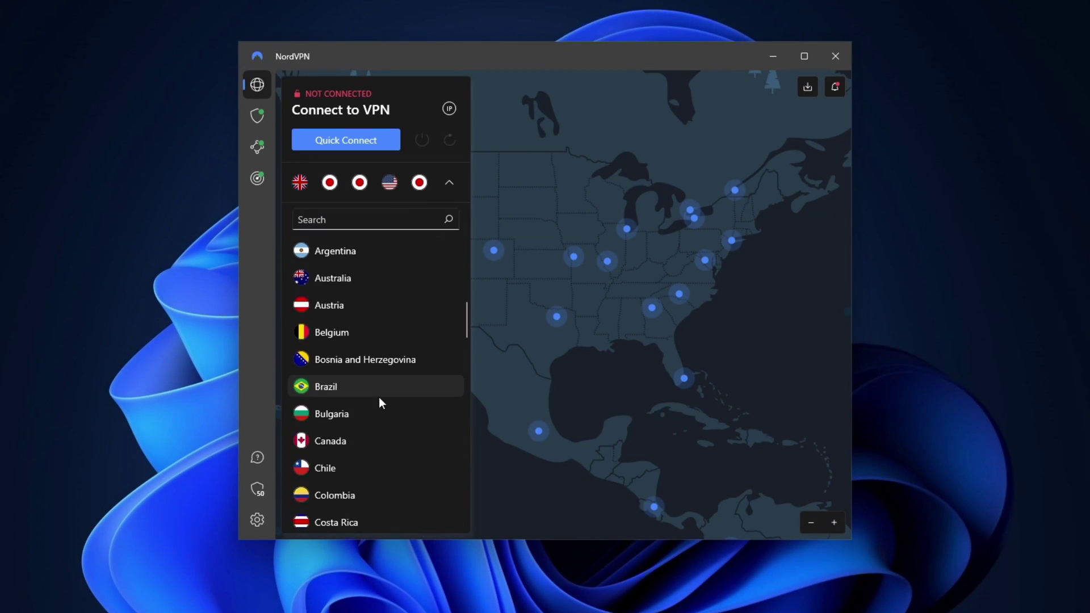
scroll(379, 400, "down", 12)
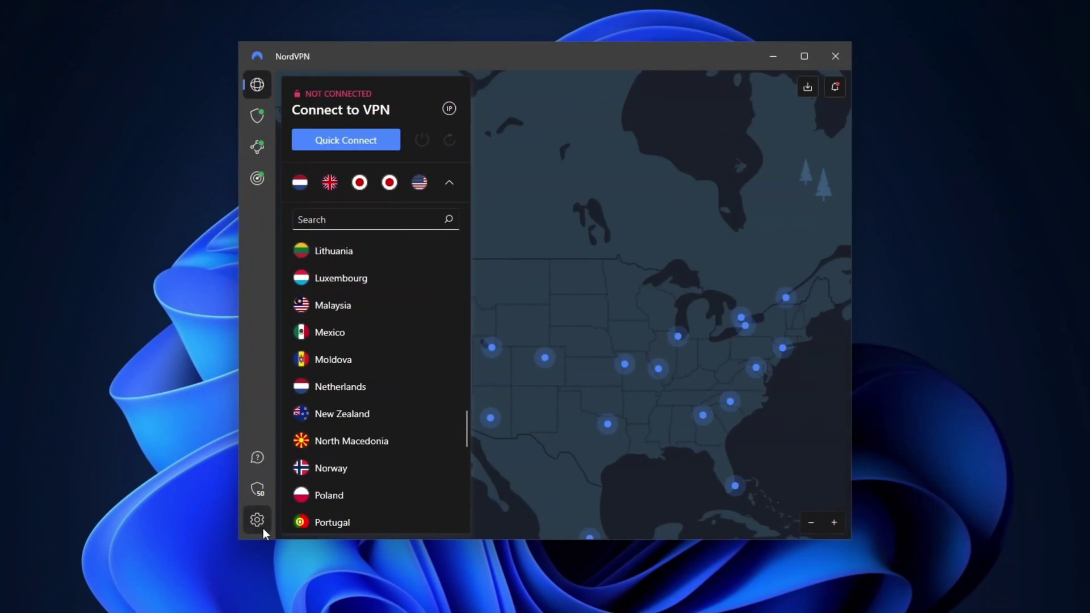
Step: Switch the VPN protocol to NordLynx in the Connection settings
left_click(263, 527)
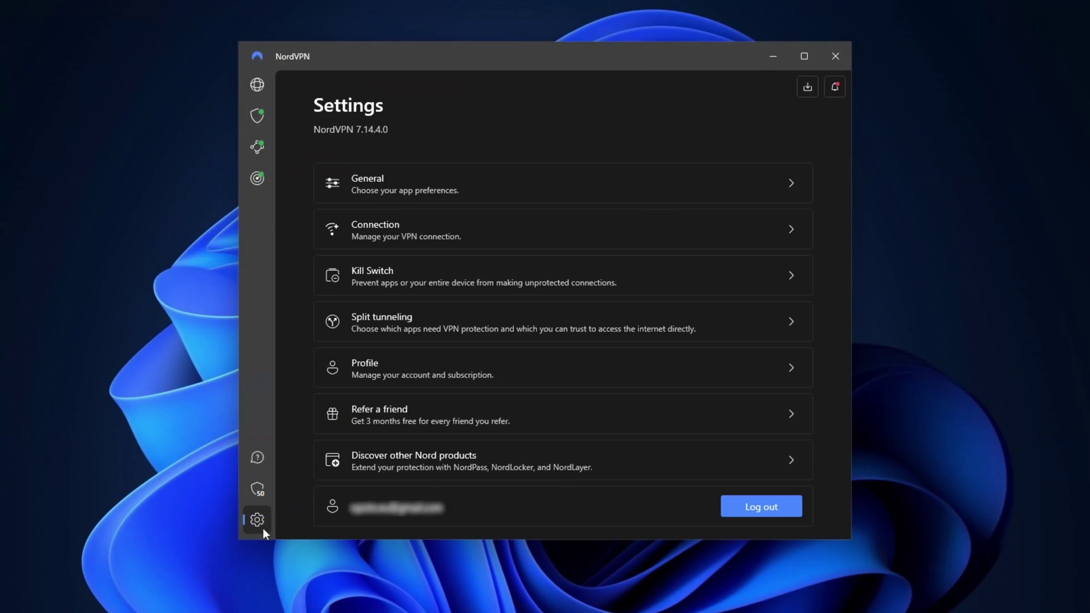
left_click(440, 236)
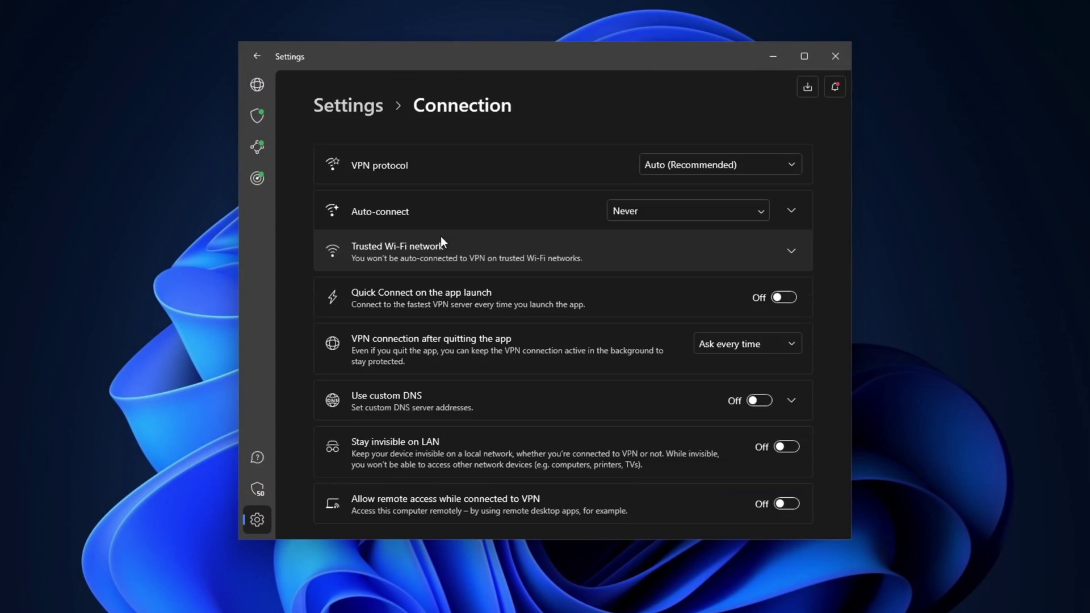
left_click(702, 162)
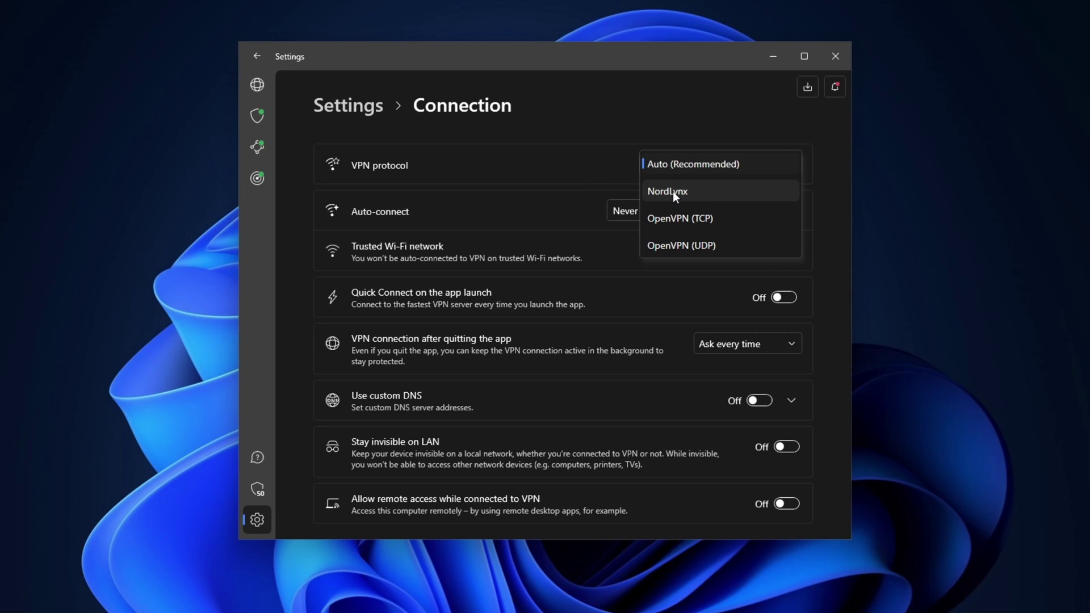
left_click(689, 189)
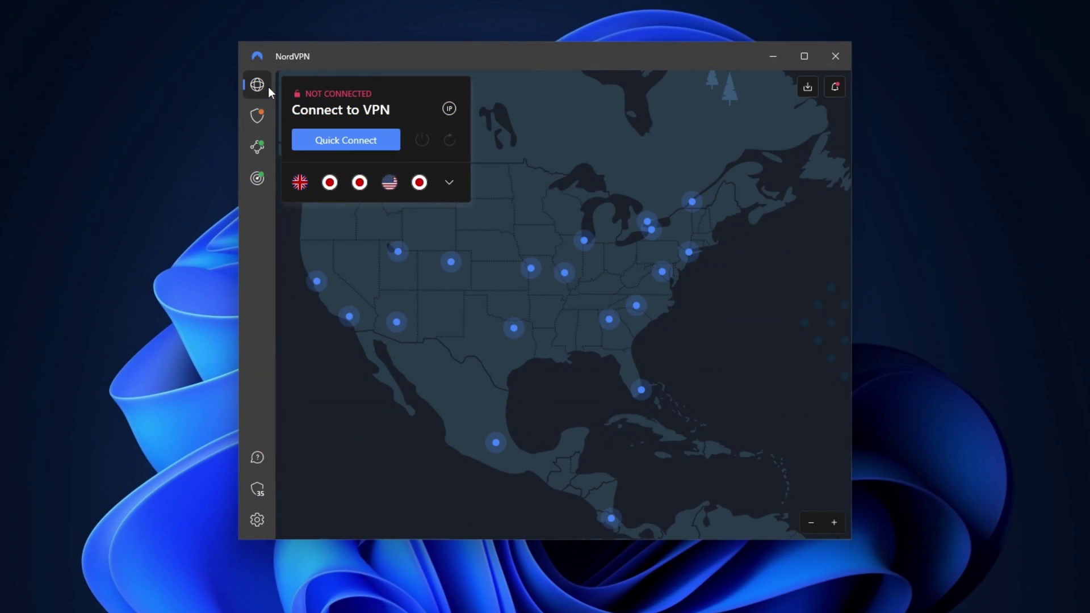
Step: Go to the Threat Protection page from the sidebar shield icon
left_click(257, 117)
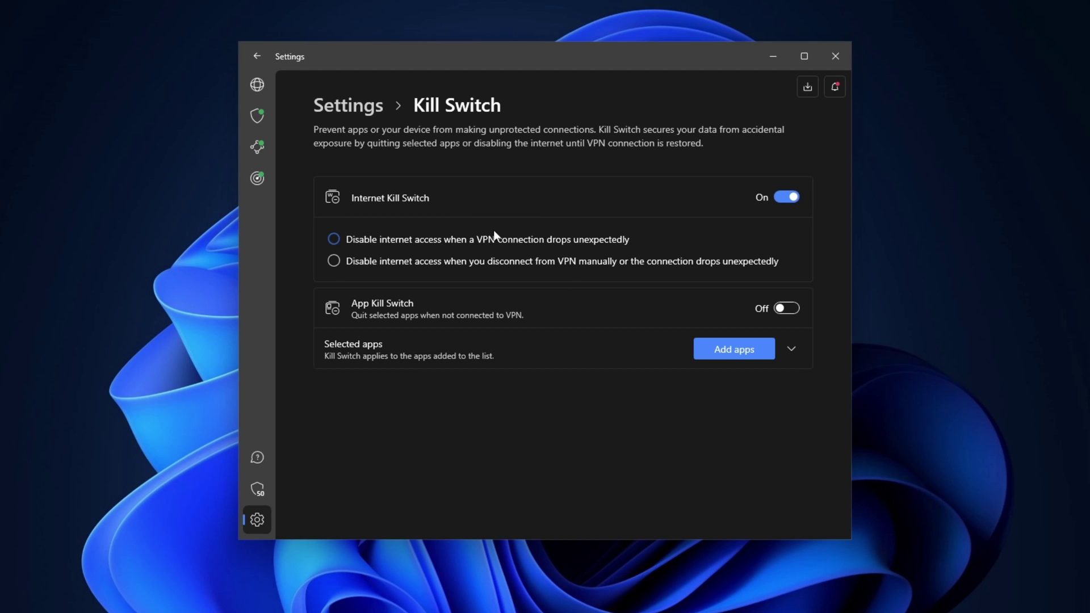
Step: Set the Internet Kill Switch to block internet on manual disconnects too
left_click(336, 261)
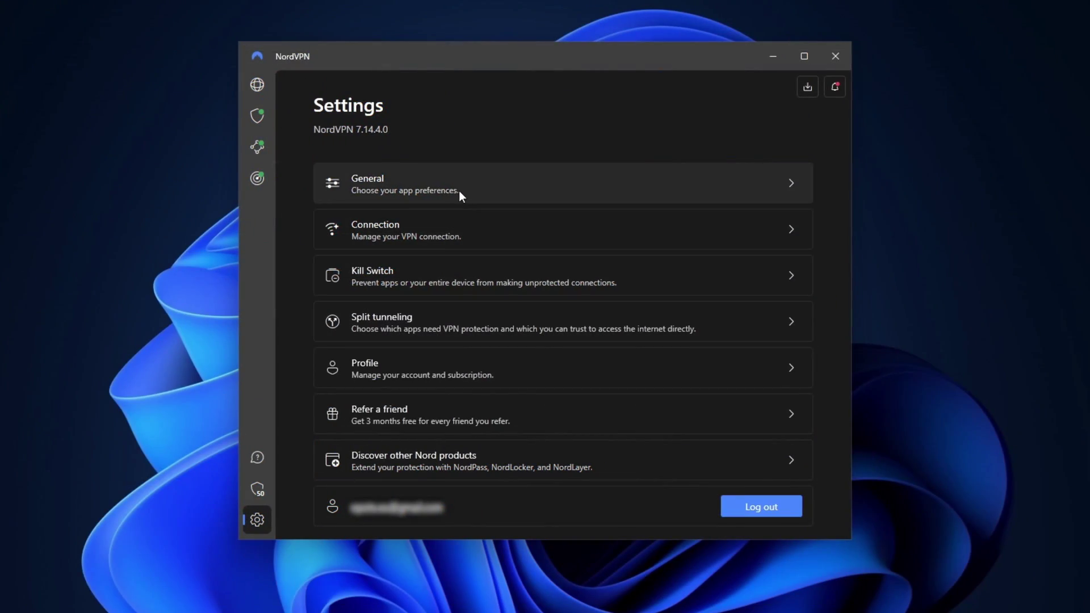
left_click(459, 191)
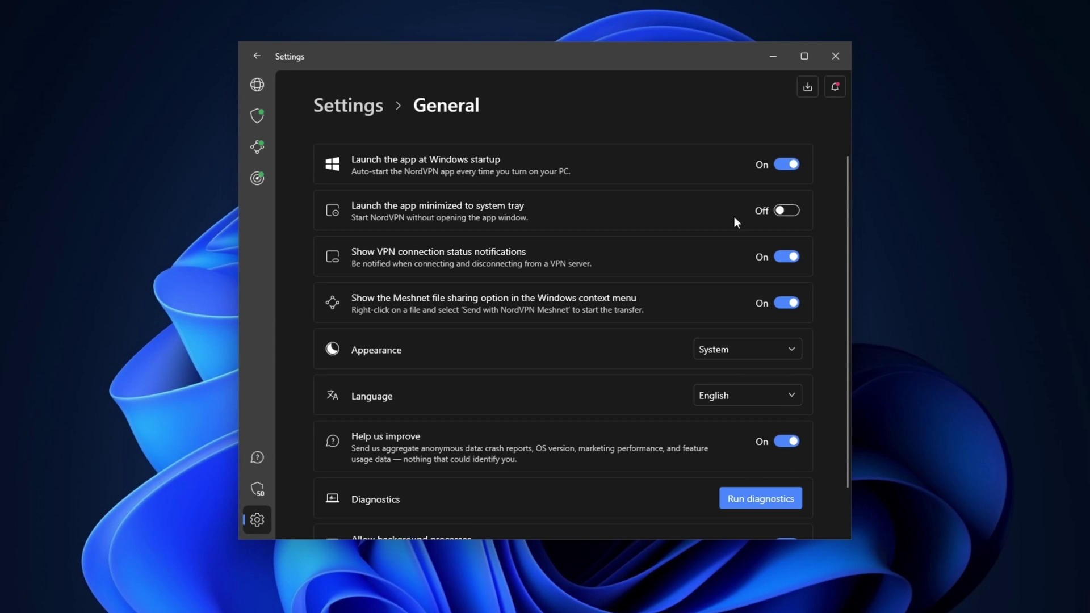
left_click(252, 59)
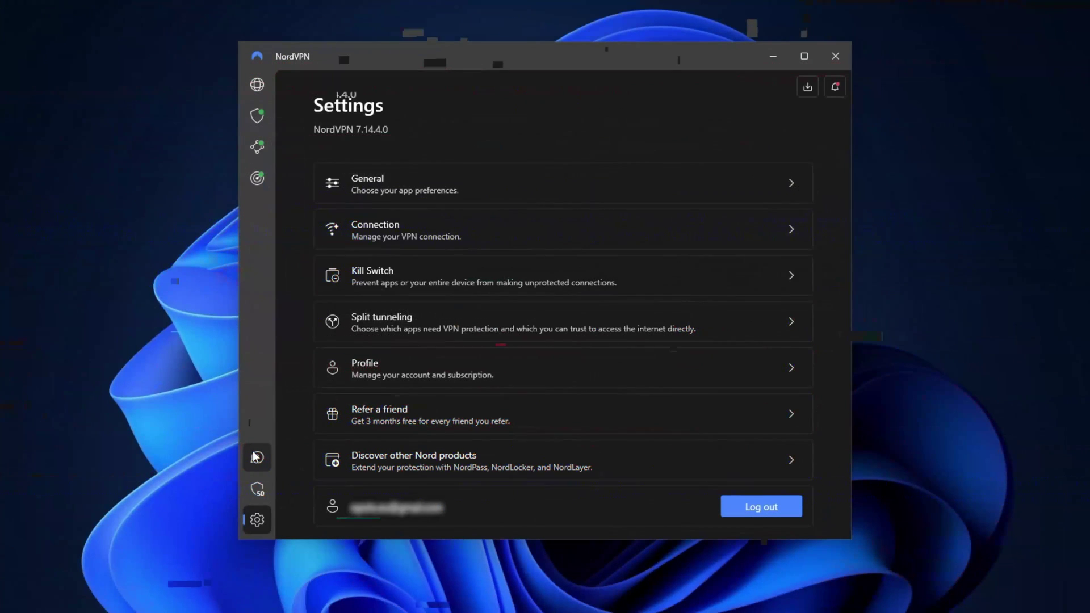
Step: Choose 'VPN connection' as the topic in the Report a problem form
left_click(256, 457)
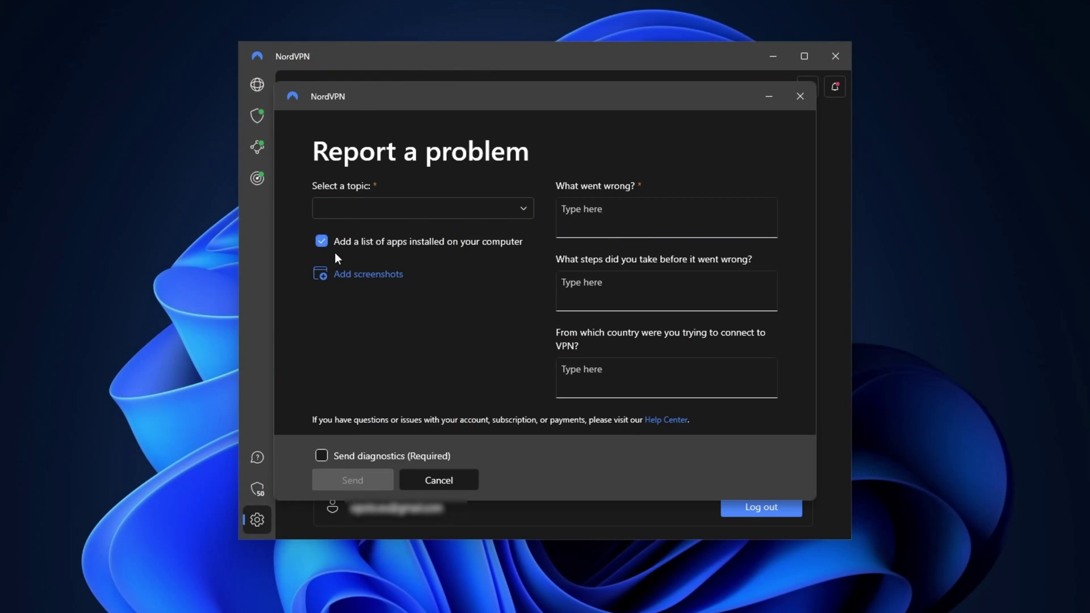
left_click(344, 213)
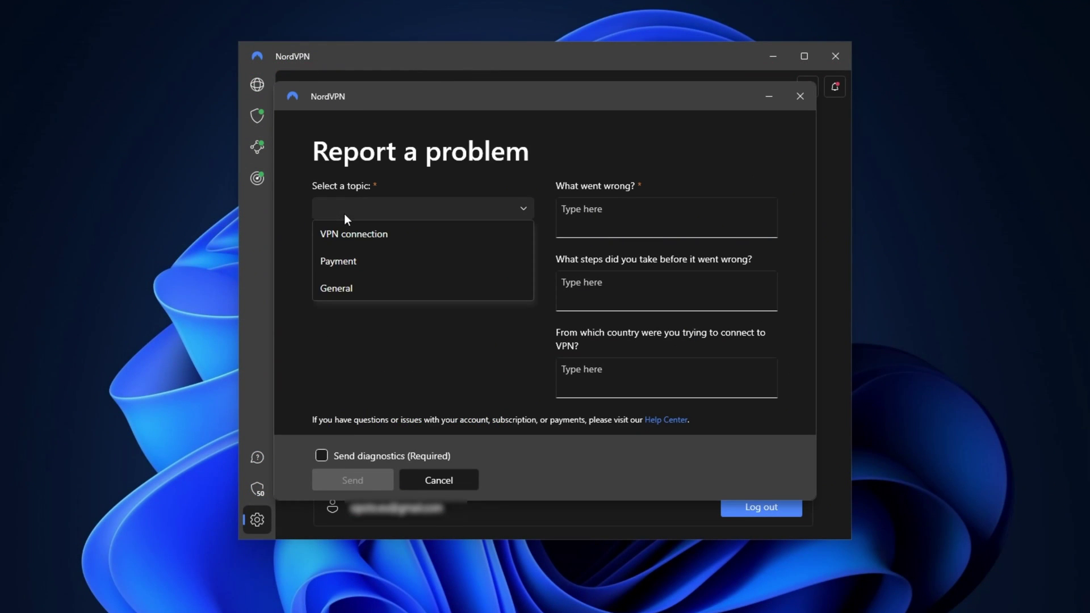
left_click(338, 243)
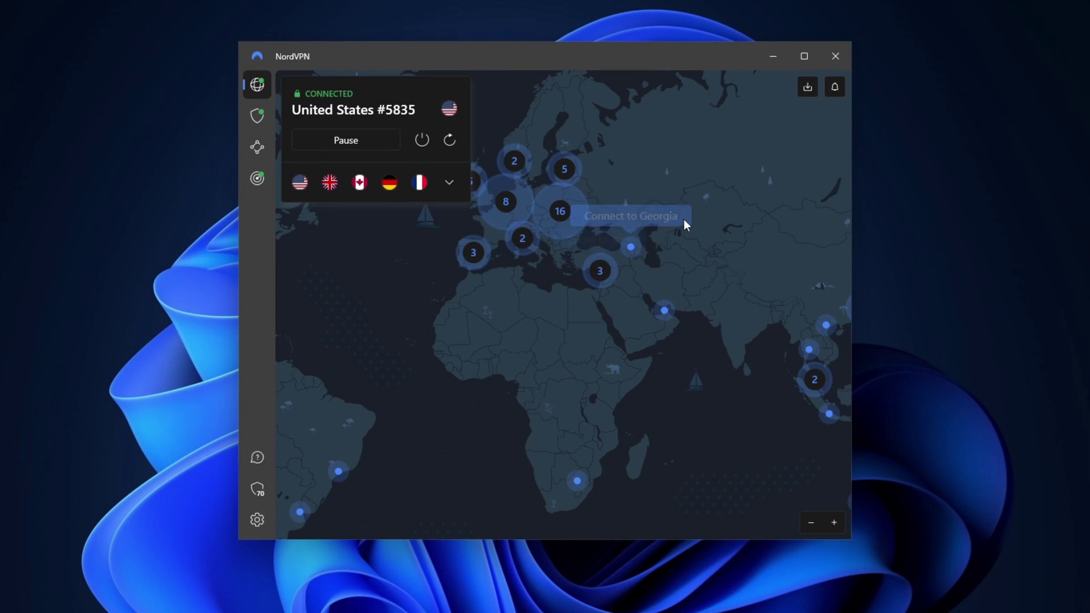
Step: Pan the map to bring the Americas and Europe into view
left_click_drag(684, 220, 841, 241)
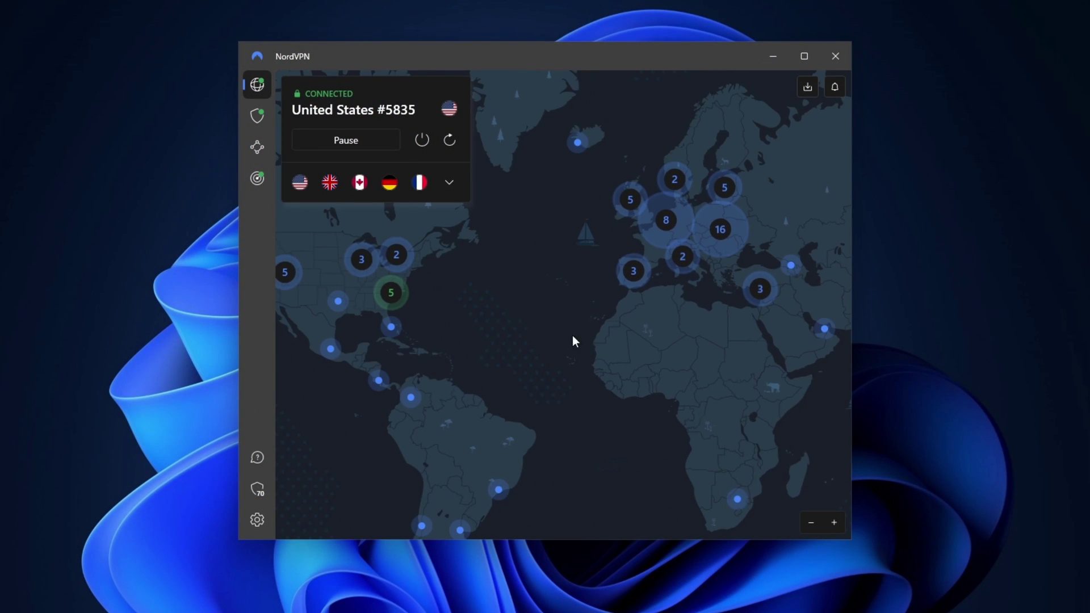